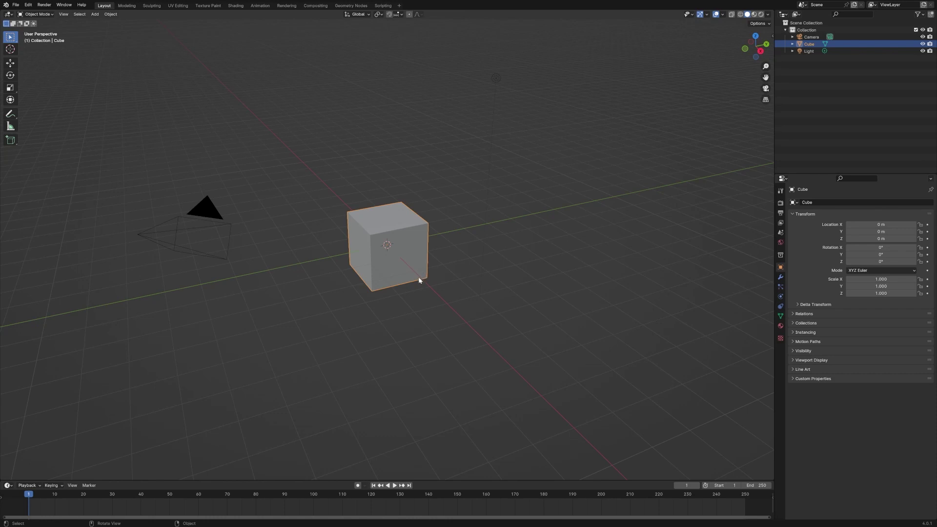
Delete the default cube and switch the viewport to Top Orthographic view
key("Delete")
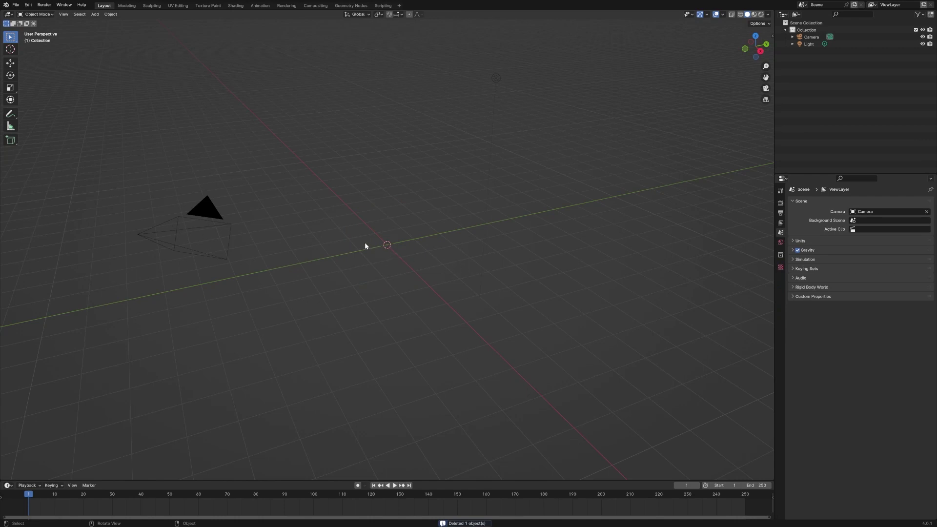
key("KP_7")
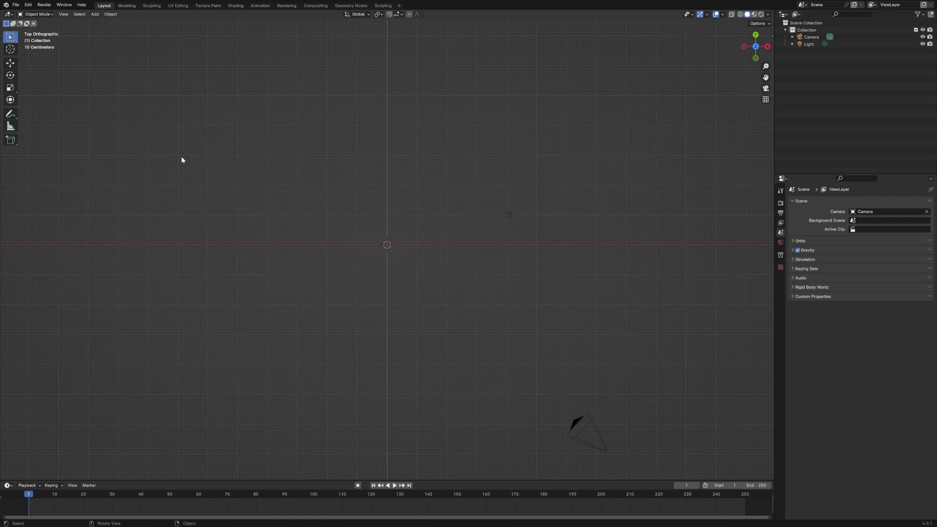
Add a blank Grease Pencil object and put it into Draw Mode
left_click(95, 14)
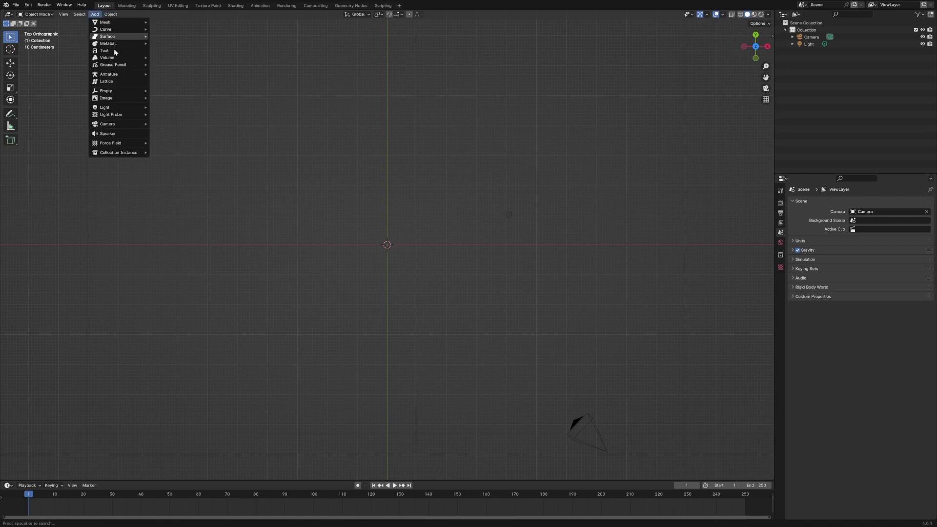
mouse_move(126, 64)
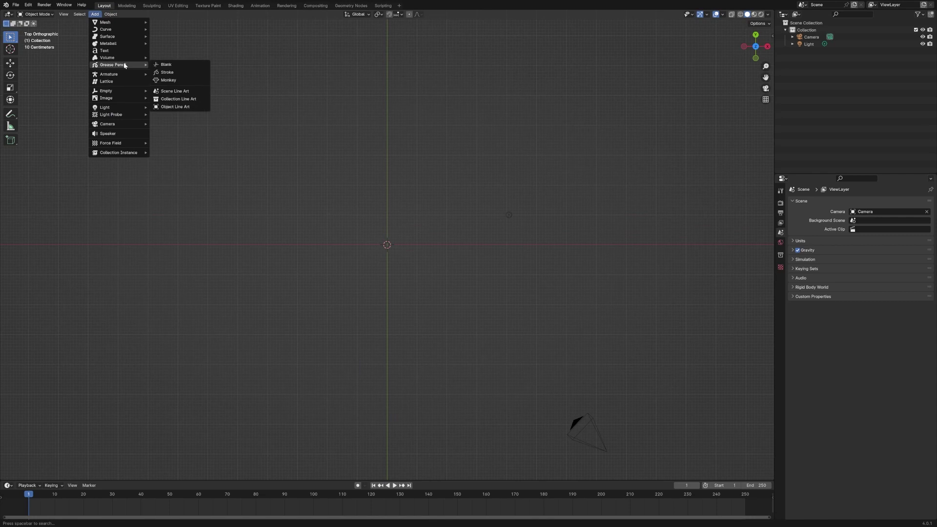
left_click(180, 67)
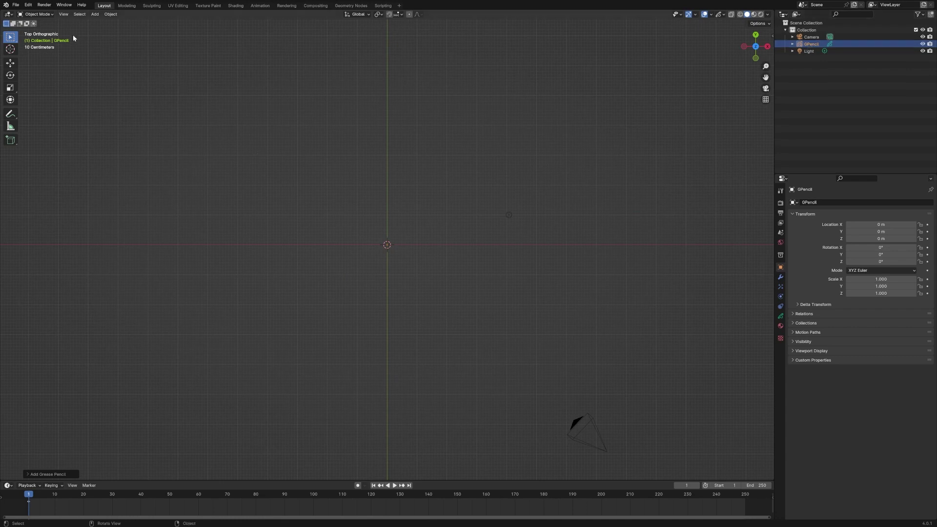
left_click(48, 15)
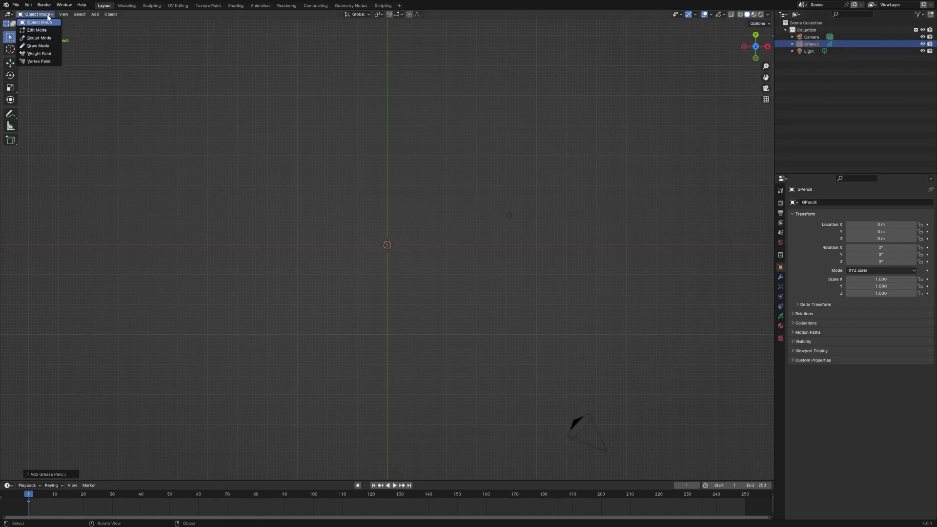
left_click(51, 48)
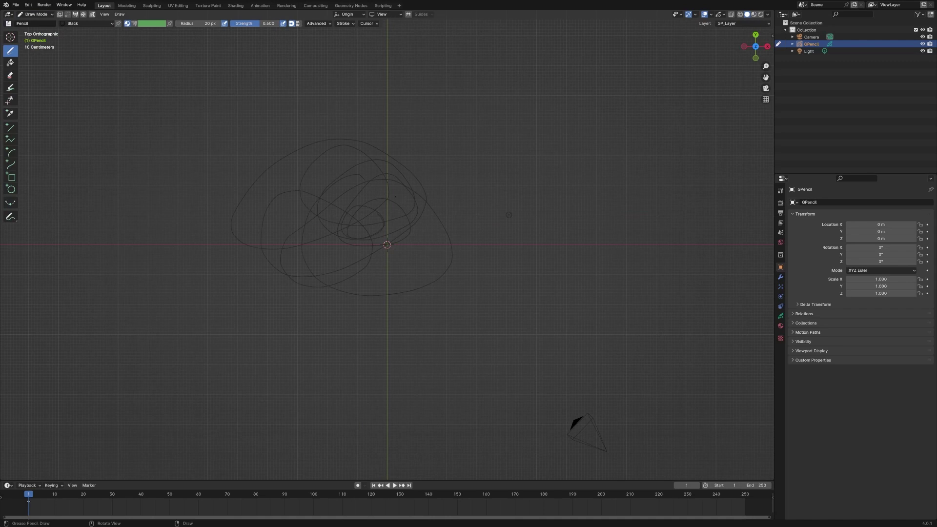
Clear the scribbles, set the brush radius to 50 px, and undo a test arc
key("ctrl+z")
left_click(197, 24)
type("50")
key("Return")
mouse_move(426, 247)
left_mouse_down()
mouse_move(391, 219)
mouse_move(352, 232)
mouse_move(351, 276)
mouse_move(376, 288)
mouse_move(403, 279)
left_mouse_up()
scroll(335, 251, "up", 6)
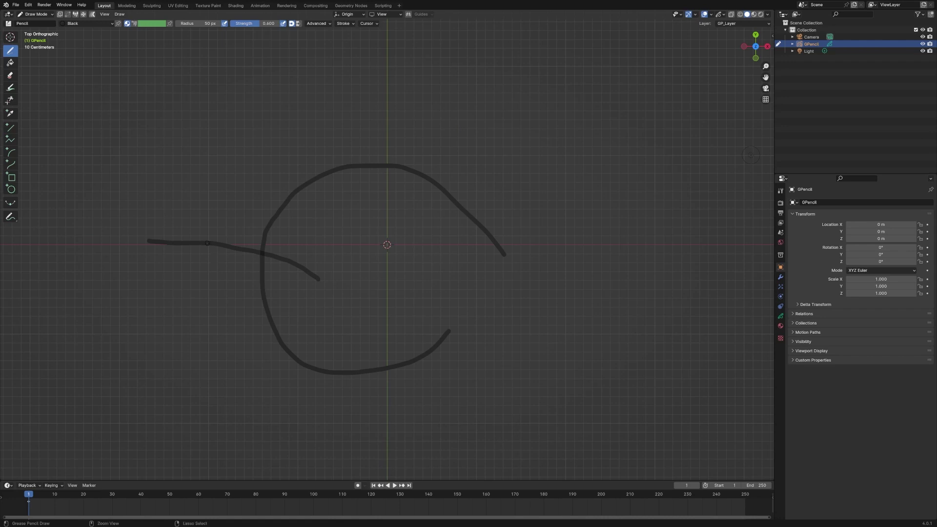
key("ctrl+z")
key("ctrl+z")
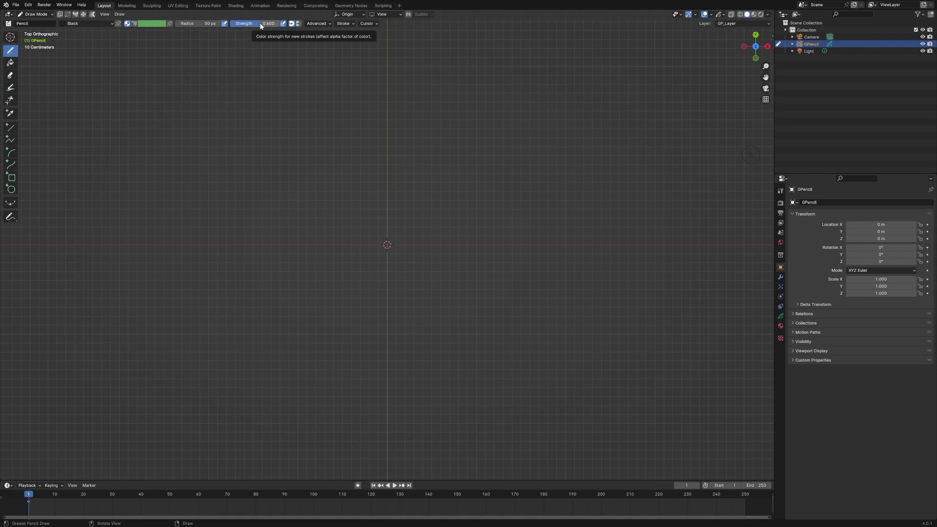
Raise the brush strength to 1.0, then undo a test C-shaped stroke
left_click_drag(260, 24, 277, 23)
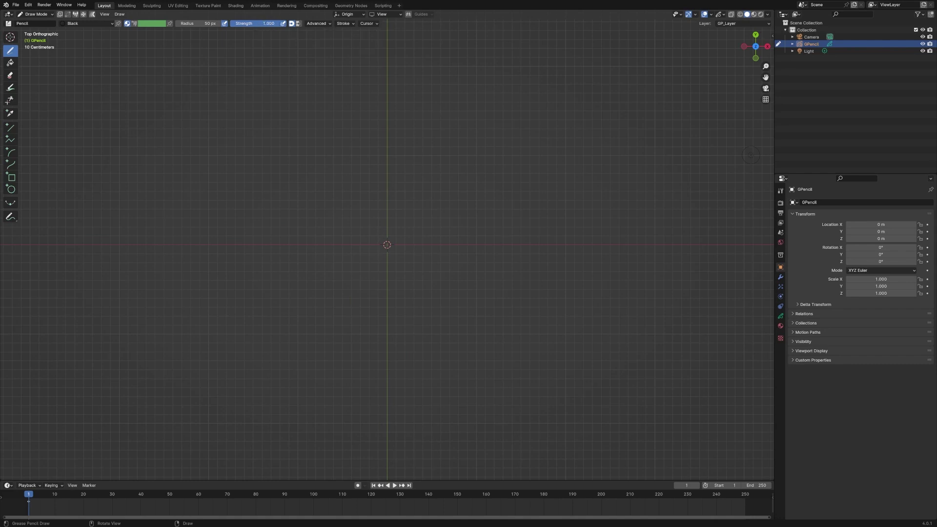
mouse_move(363, 238)
left_mouse_down()
mouse_move(333, 257)
mouse_move(324, 287)
mouse_move(342, 321)
mouse_move(376, 326)
mouse_move(399, 312)
mouse_move(406, 291)
left_mouse_up()
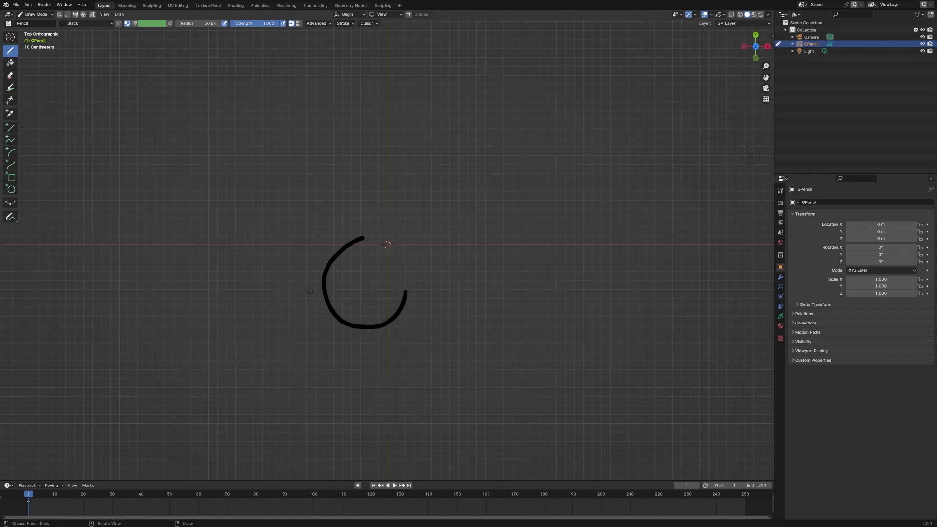
key("ctrl+z")
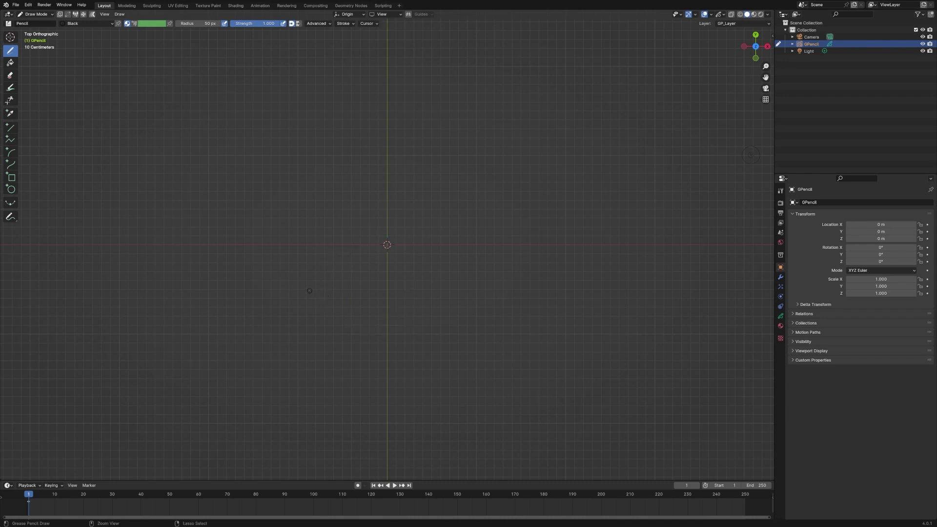
Set the material's stroke Base Color Value to 1 and rename it from Black to White
left_click(781, 326)
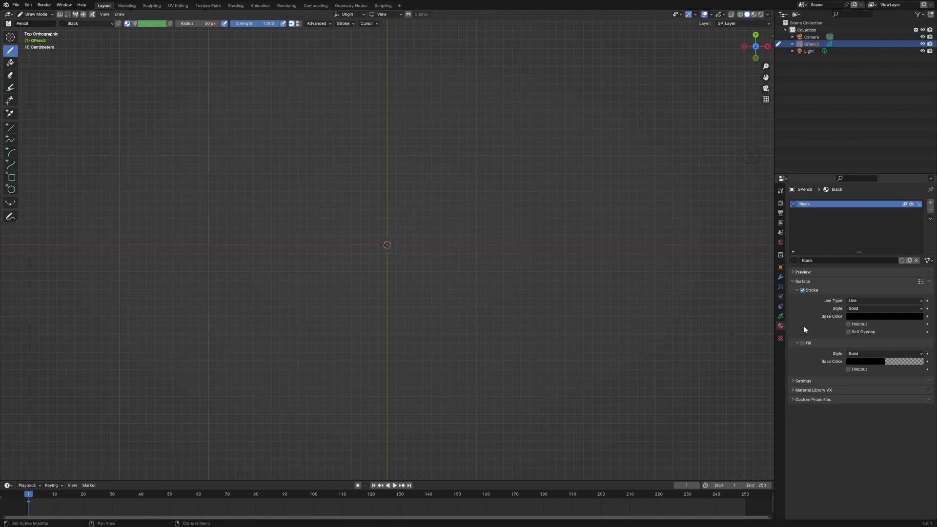
left_click(857, 317)
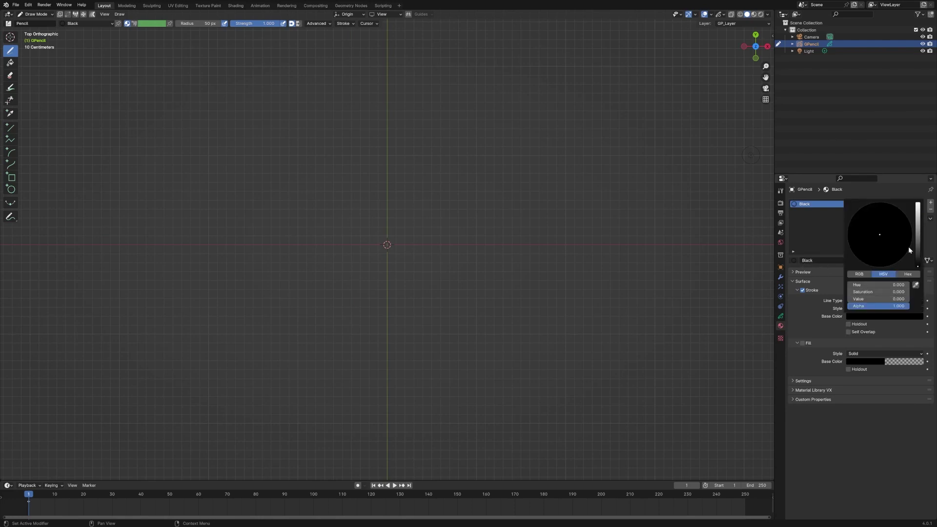
left_click_drag(917, 241, 917, 202)
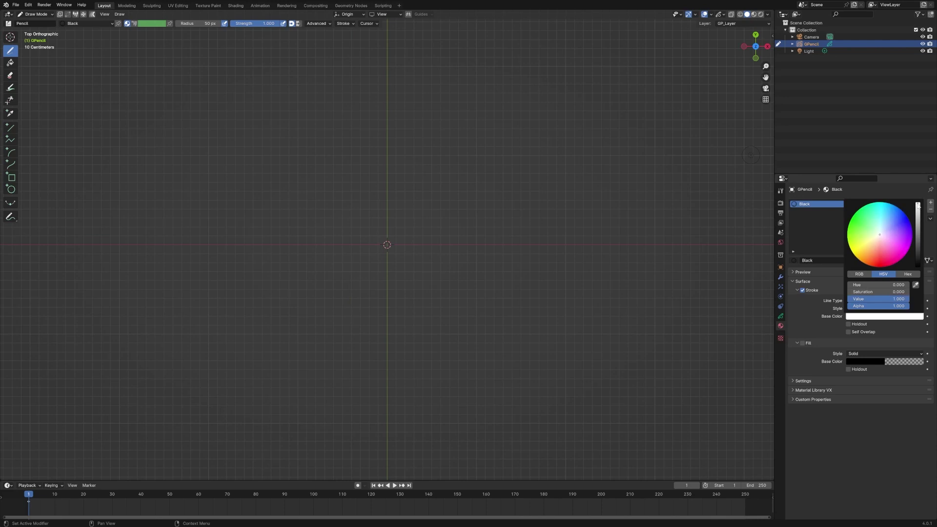
double_click(821, 261)
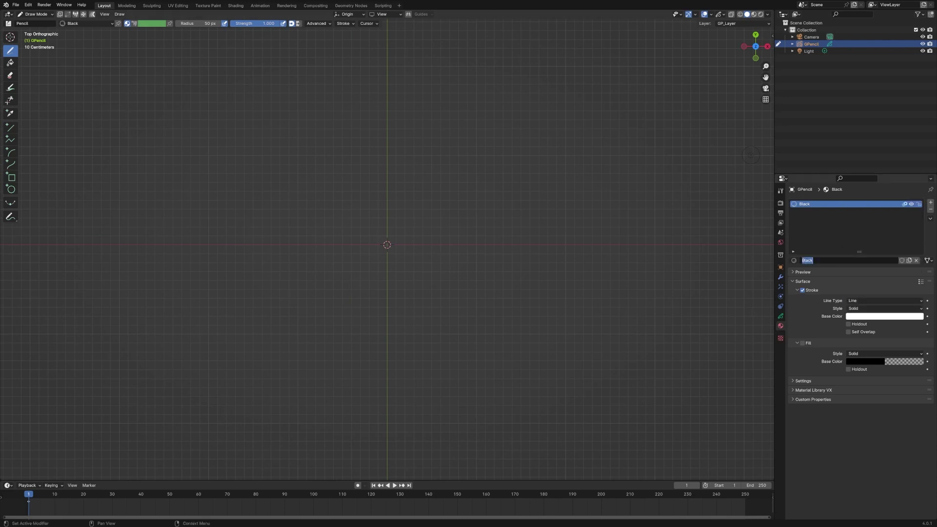
type("White")
key("Return")
Handwrite the word 'Tutorial' in white with the pencil
mouse_move(305, 219)
left_mouse_down()
mouse_move(323, 218)
mouse_move(314, 238)
left_mouse_up()
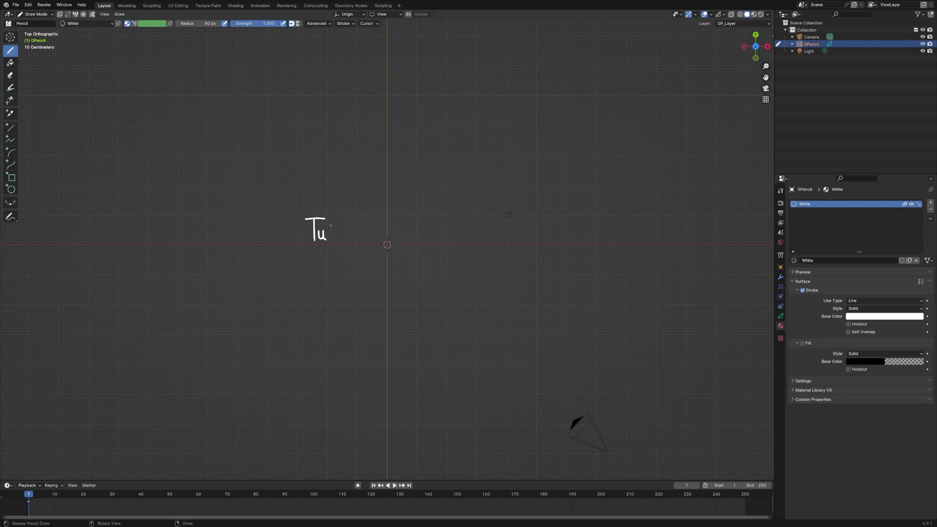
left_click_drag(328, 219, 329, 228)
left_click_drag(341, 232, 343, 234)
left_click_drag(374, 221, 376, 238)
Return to Object Mode and move the Tutorial object to the right along X
left_click(36, 14)
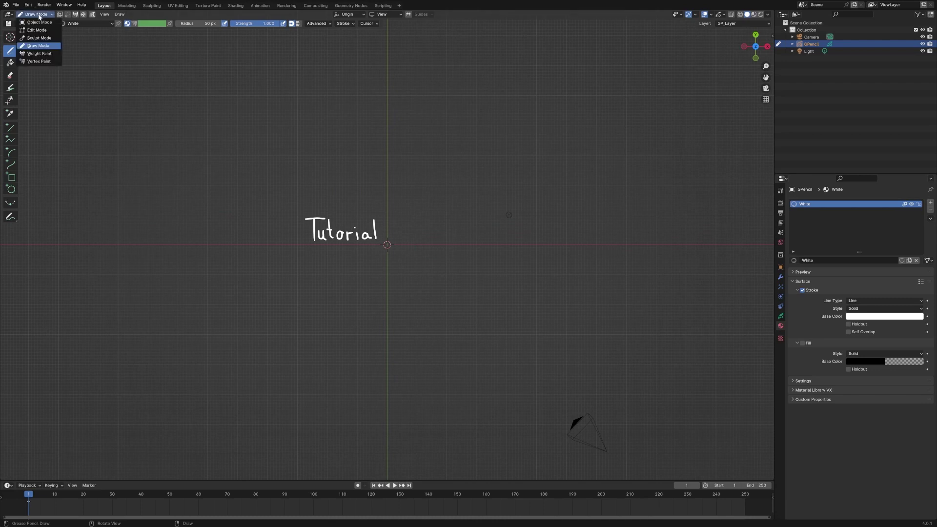
left_click(40, 22)
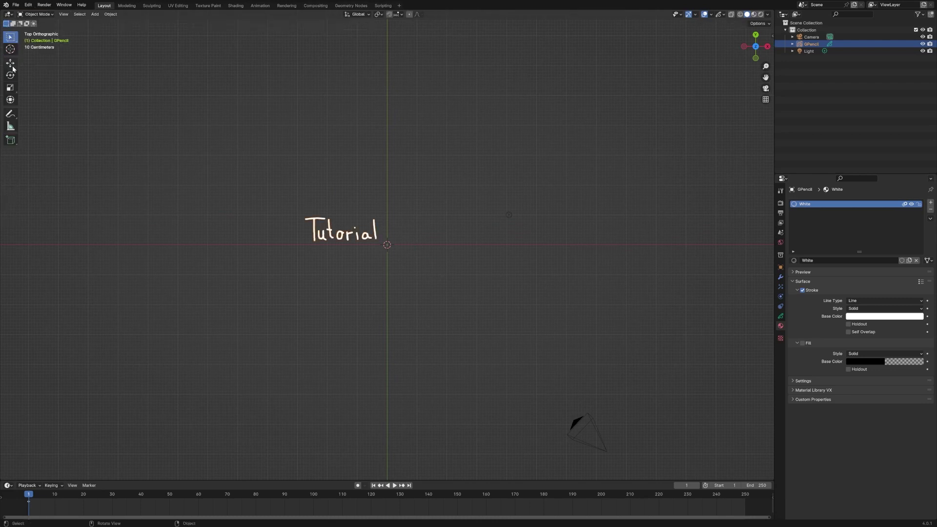
left_click(12, 66)
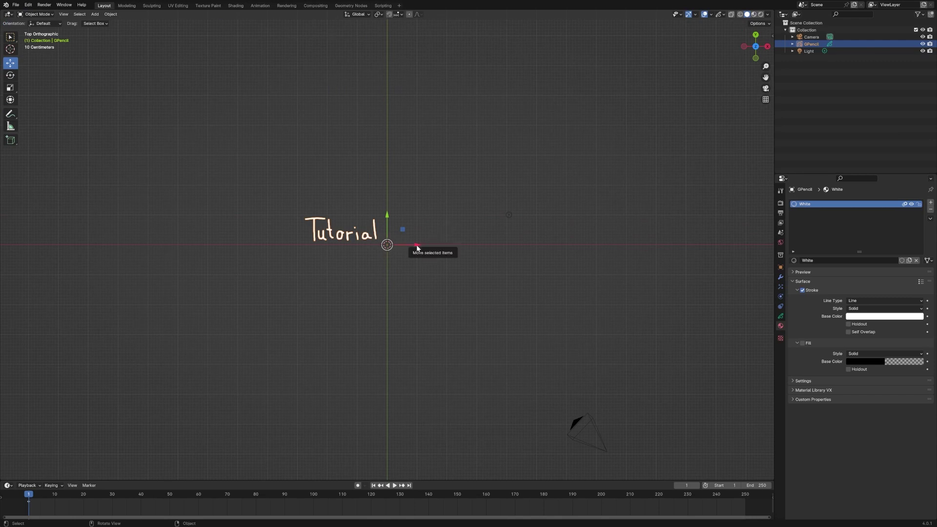
left_click_drag(418, 248, 459, 249)
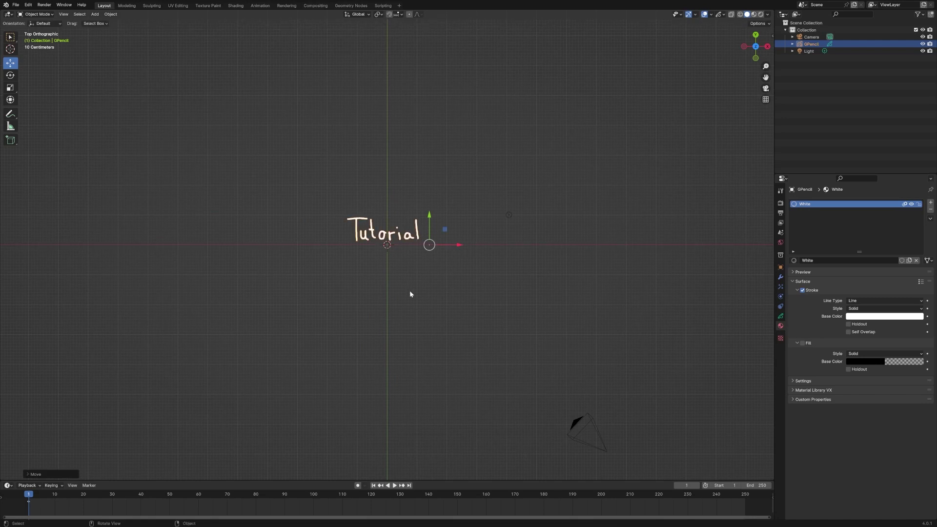
left_click(95, 13)
Add a second blank Grease Pencil object and assign it the White material
mouse_move(98, 24)
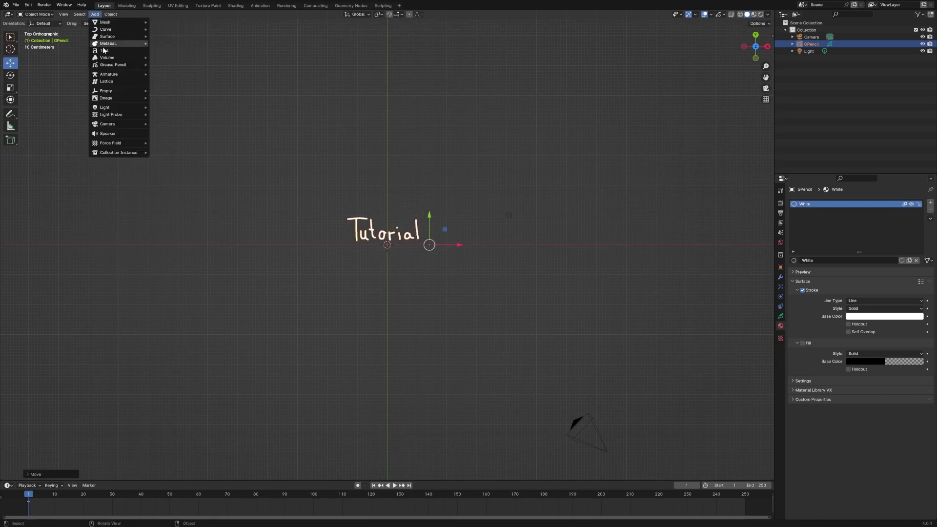
mouse_move(111, 65)
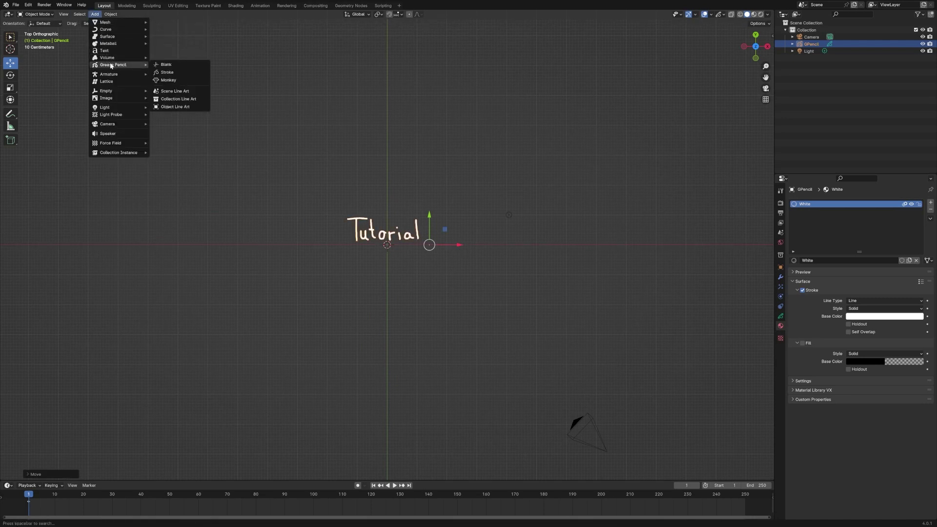
left_click(165, 64)
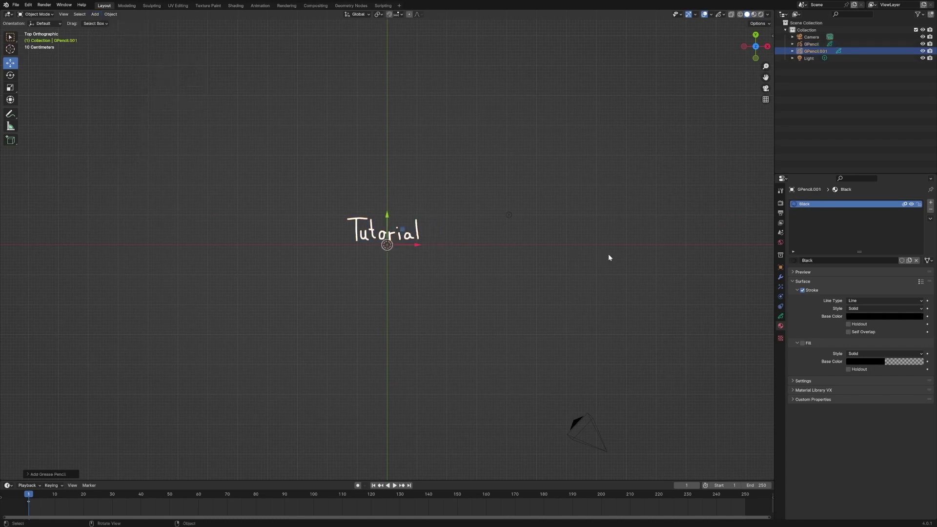
left_click(793, 260)
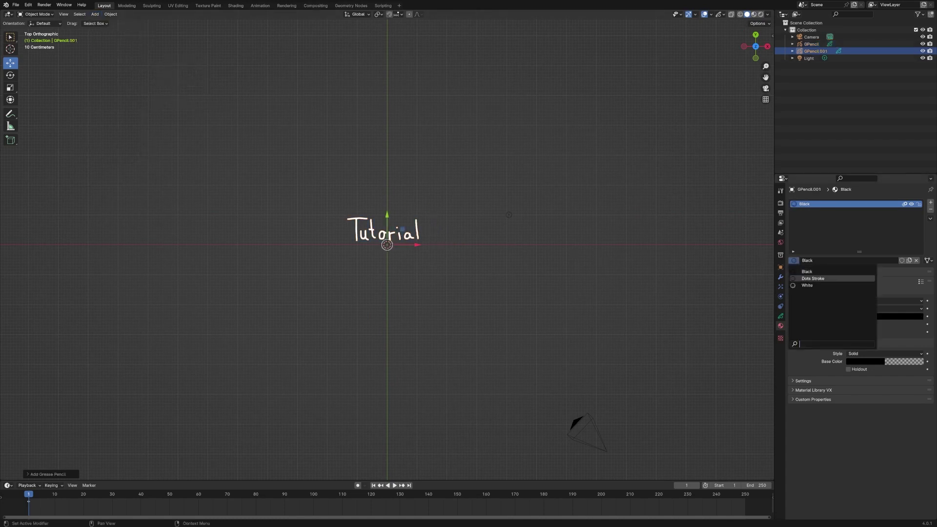
left_click(808, 285)
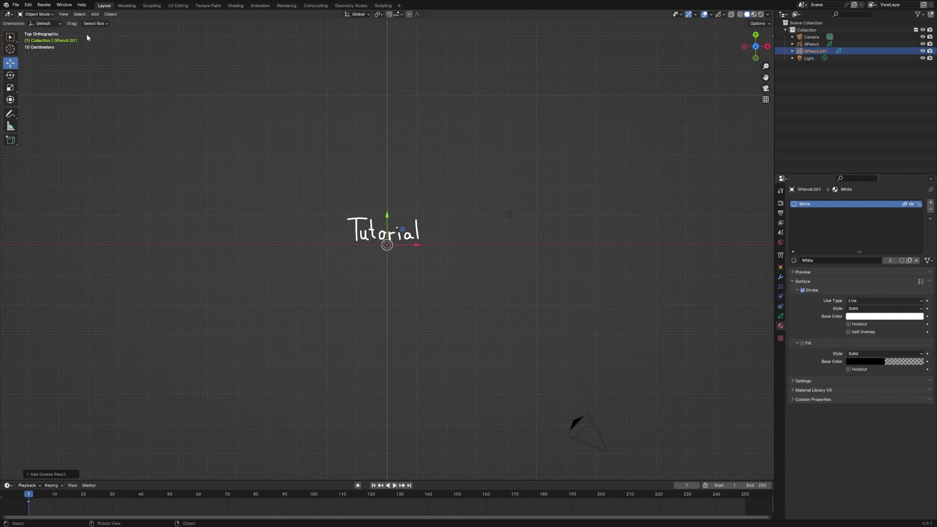
In Draw Mode, handwrite the word 'Text' beneath 'Tutorial'
left_click(38, 13)
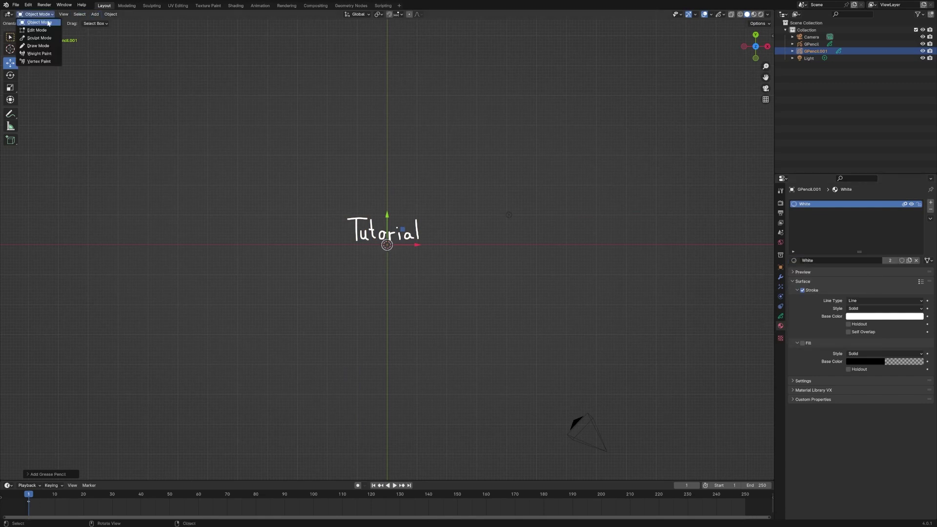
left_click(43, 45)
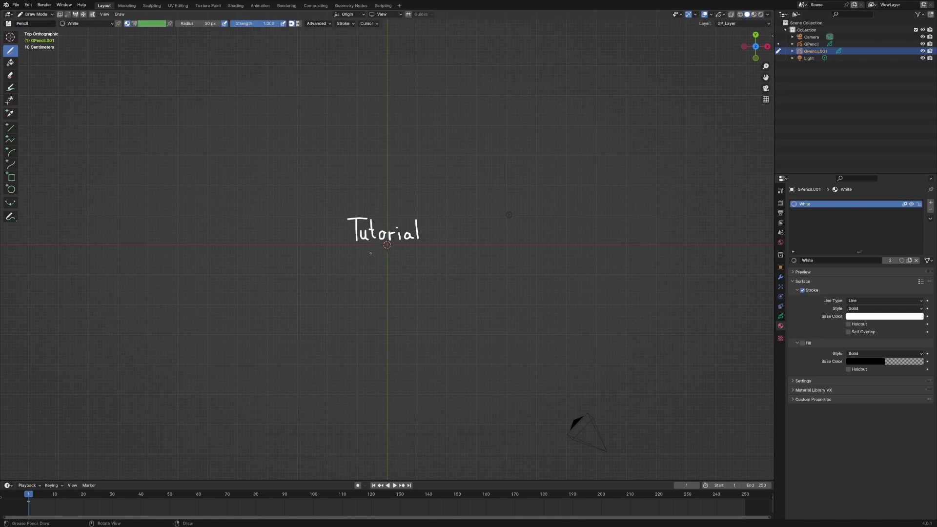
mouse_move(375, 252)
left_mouse_down()
mouse_move(376, 265)
mouse_move(405, 265)
left_mouse_up()
left_click(47, 16)
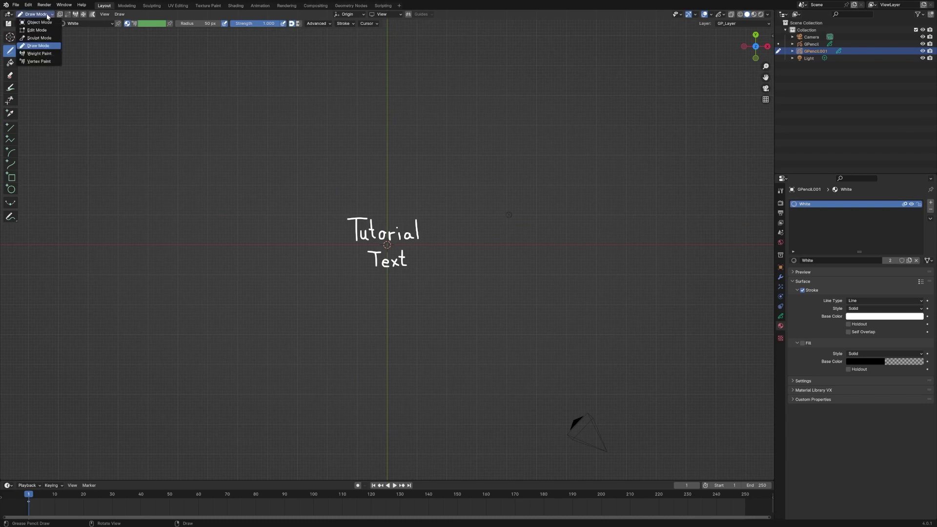
In Edit Mode, circle-select only the final 't' stroke of 'Text'
left_click(47, 30)
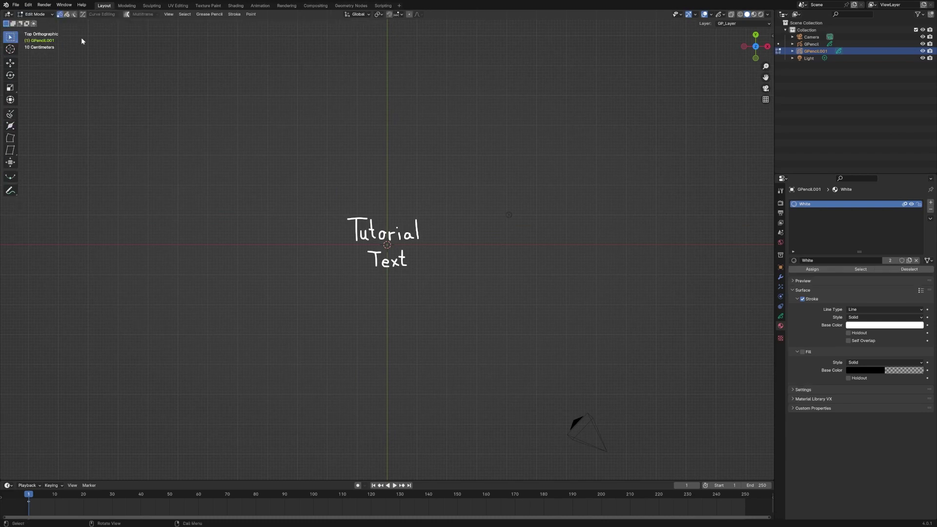
scroll(425, 279, "up", 6)
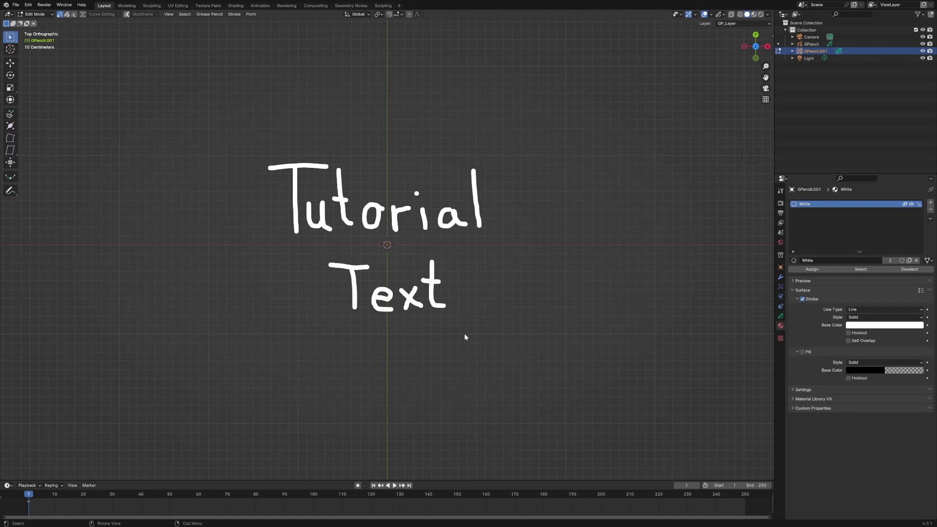
key("a")
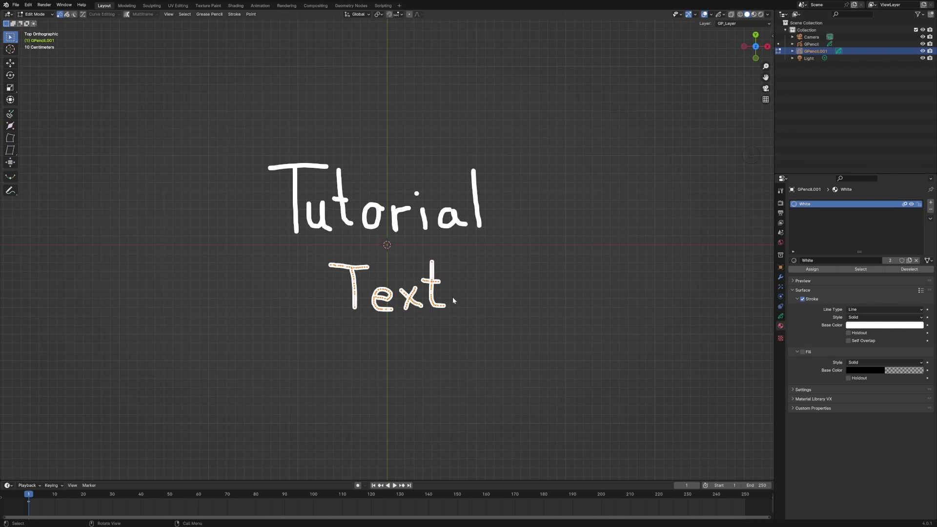
left_click(461, 333)
key("c")
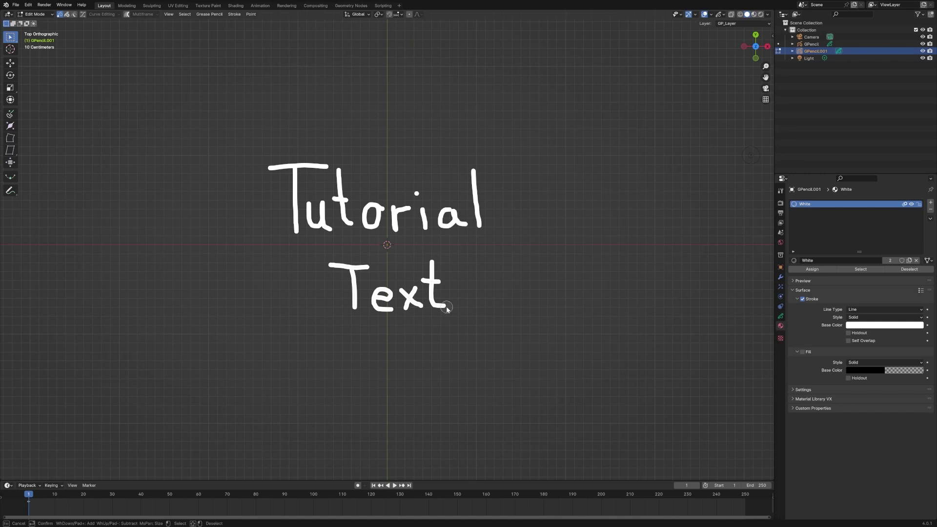
left_click(442, 305)
mouse_move(443, 306)
left_mouse_down()
mouse_move(423, 275)
mouse_move(443, 280)
mouse_move(429, 257)
mouse_move(447, 309)
left_mouse_up()
key("Escape")
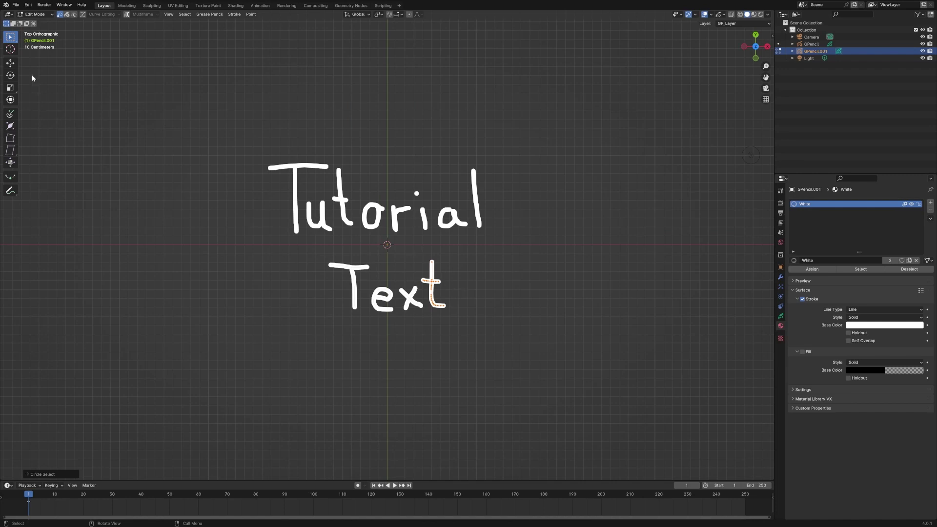
Move the selected 't' stroke to line it up with the other letters, then deselect
left_click(11, 64)
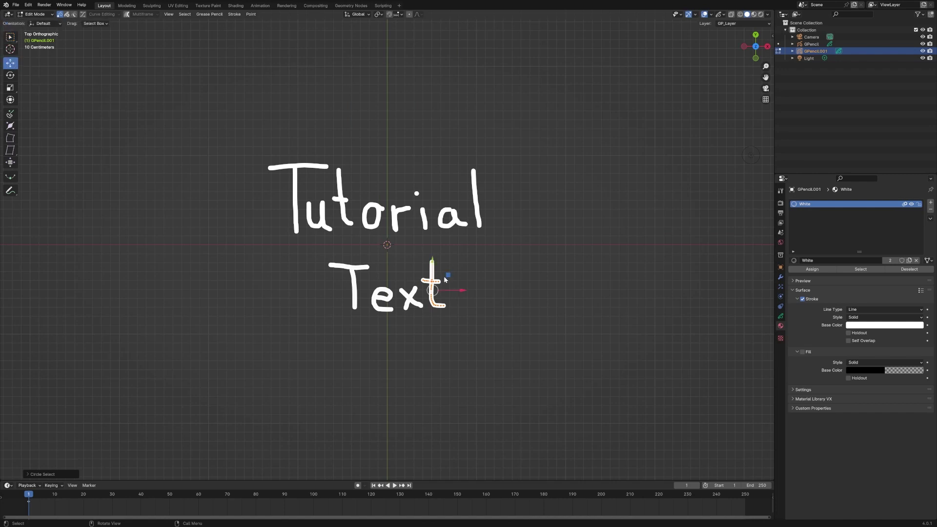
left_click_drag(432, 259, 432, 266)
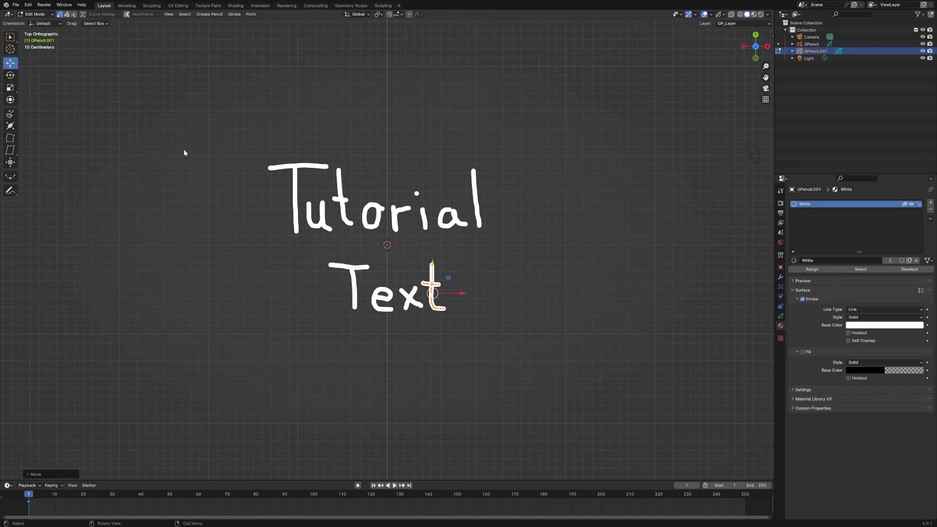
left_click(176, 208)
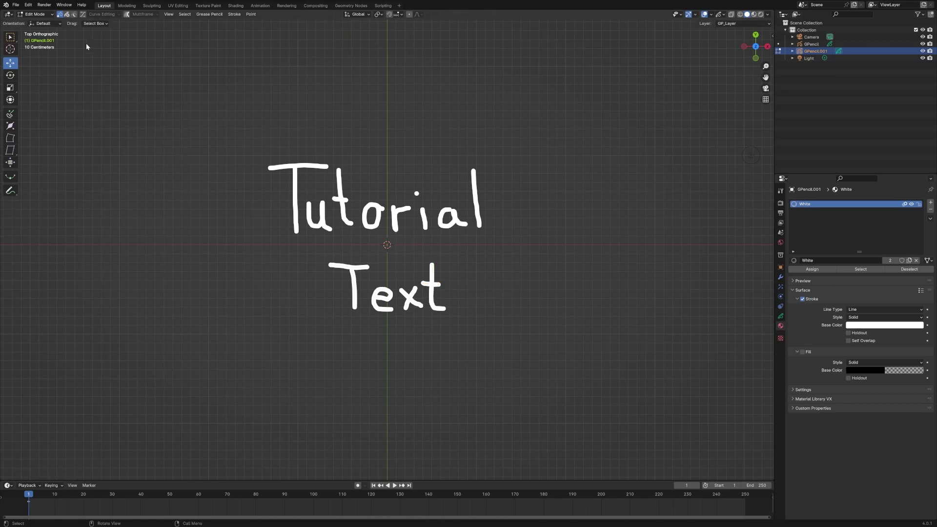
In Object Mode, make the Tutorial GPencil object active and check its strokes in Edit Mode
left_click(47, 14)
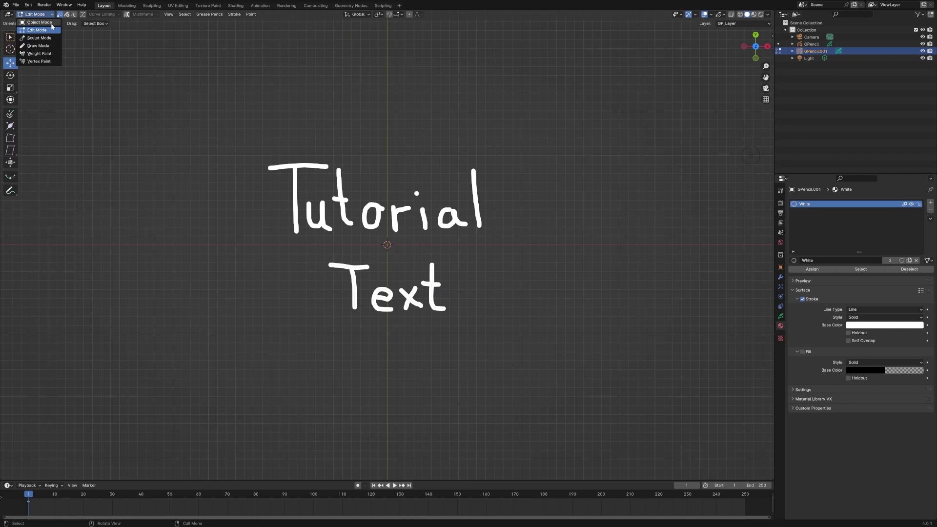
left_click(52, 26)
scroll(506, 293, "down", 6)
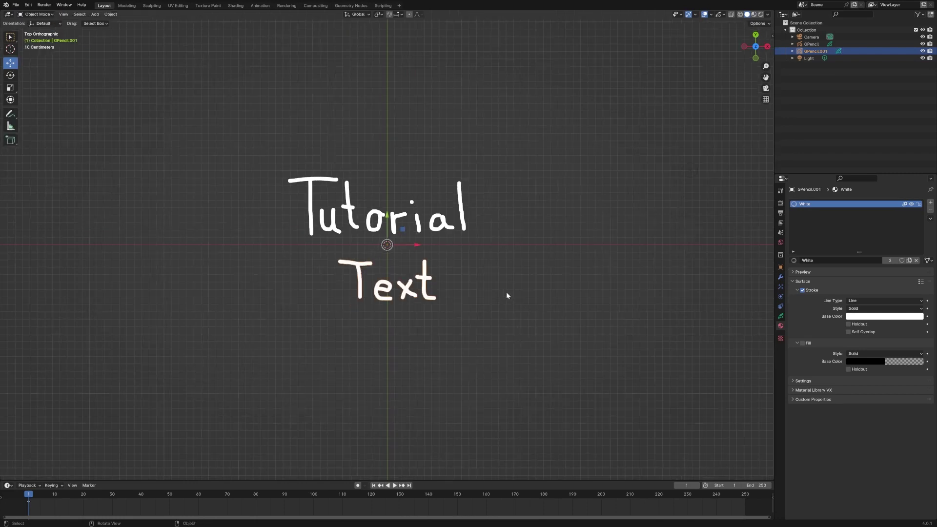
left_click(464, 262)
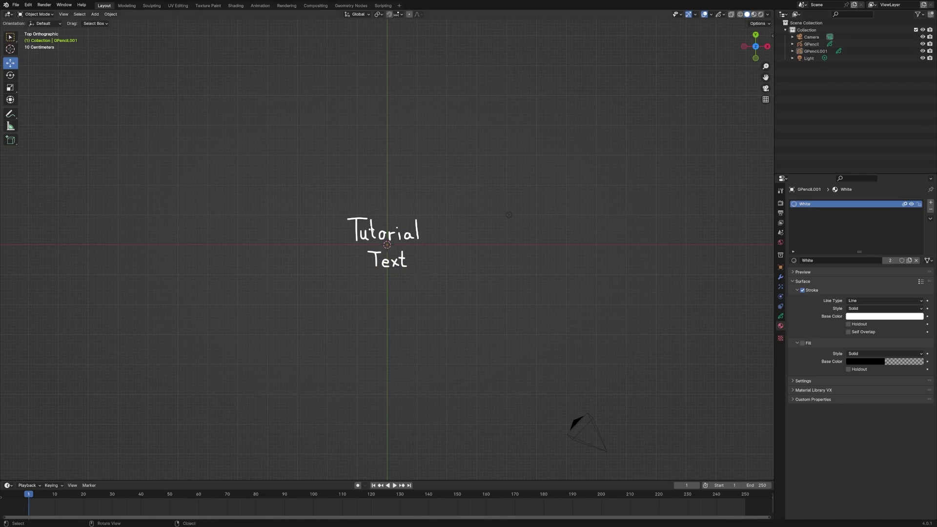
left_click(418, 237)
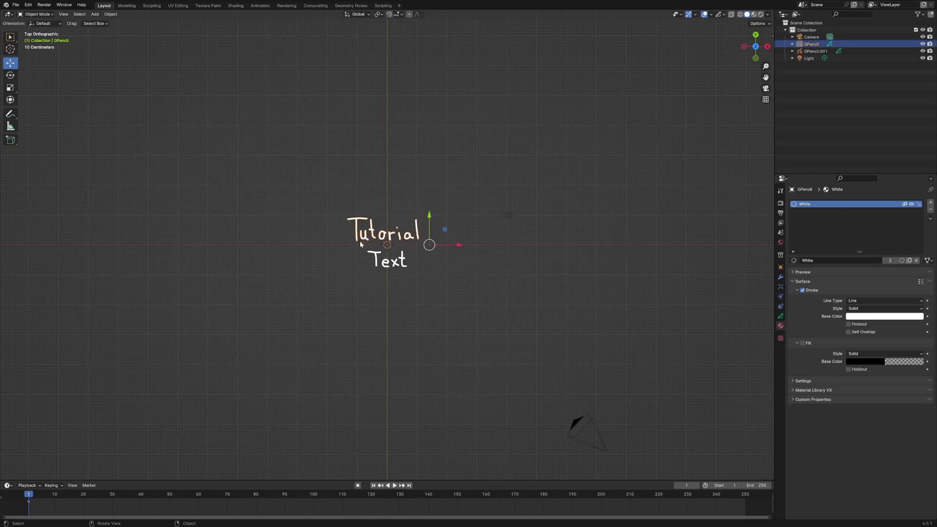
key("Tab")
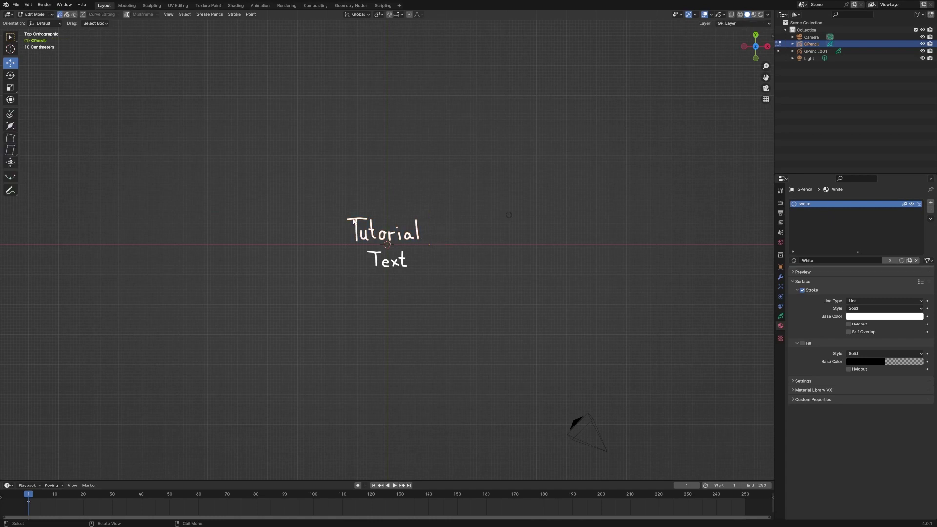
left_click(351, 217)
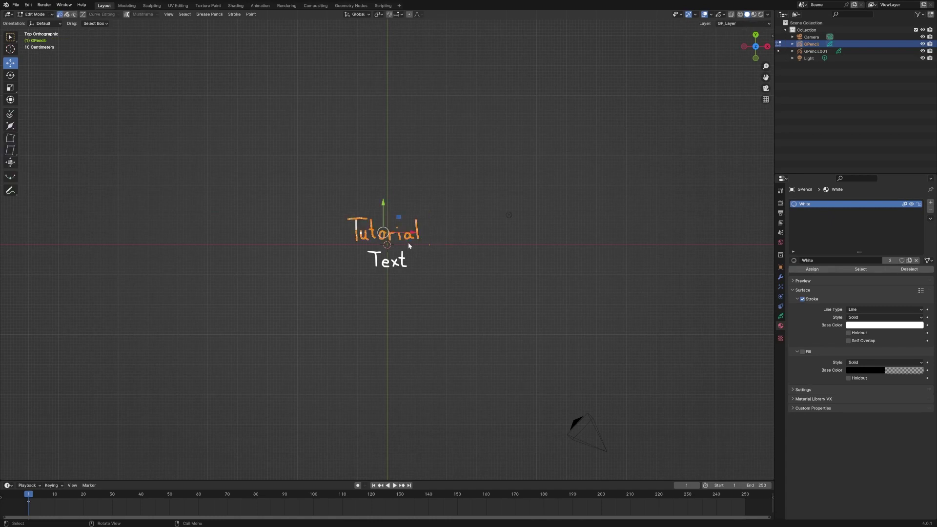
scroll(408, 242, "up", 6)
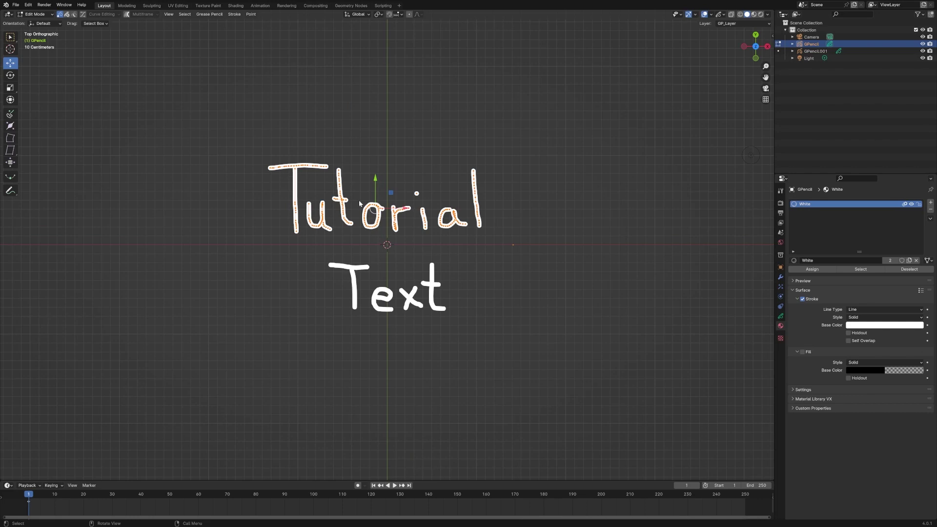
key("Tab")
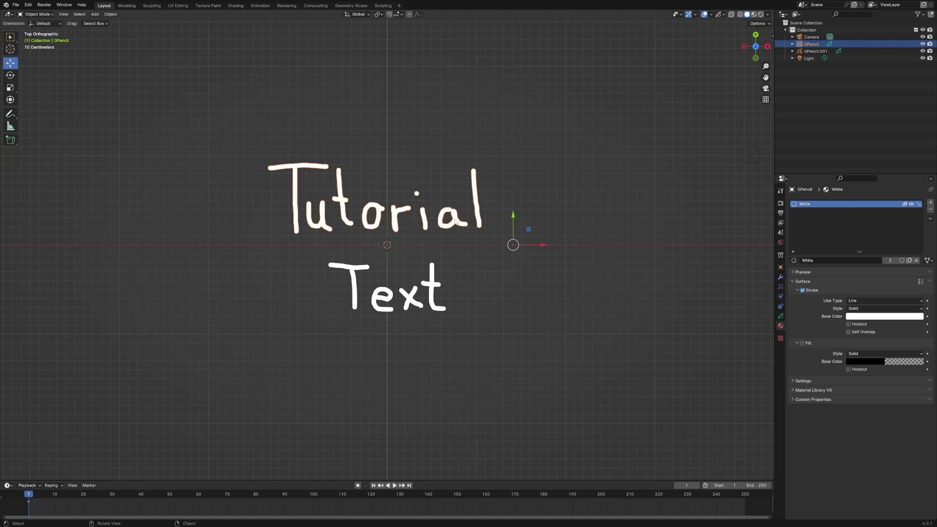
Add a Build modifier to the Tutorial GPencil object and play the animation to preview it
left_click(780, 278)
left_click(816, 203)
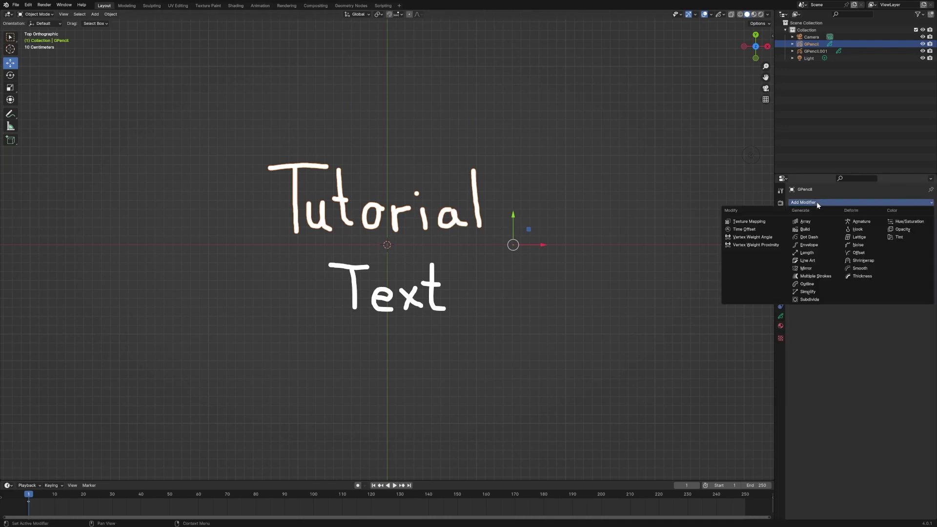
left_click(816, 230)
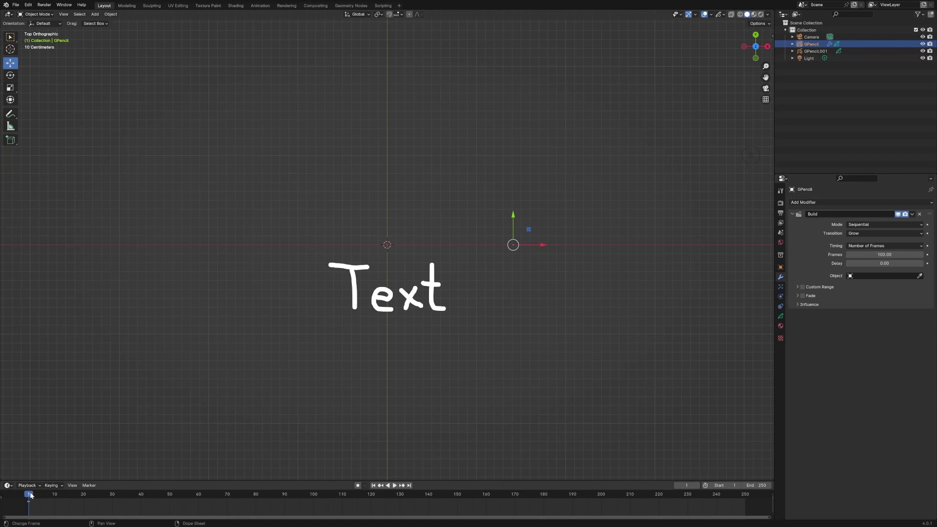
key("space")
left_click_drag(47, 495, 328, 471)
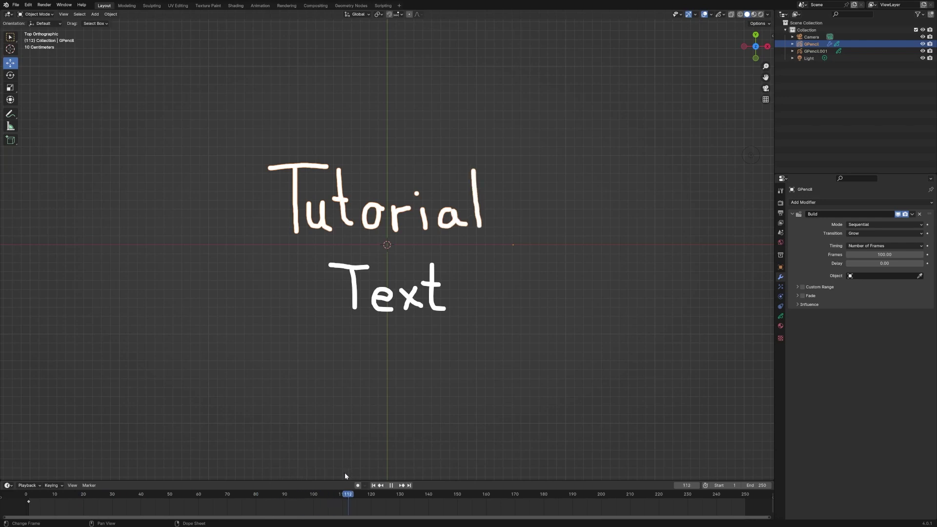
Stop playback and set the Build modifier's Frames to 48 and Delay to 24
key("space")
left_click(879, 254)
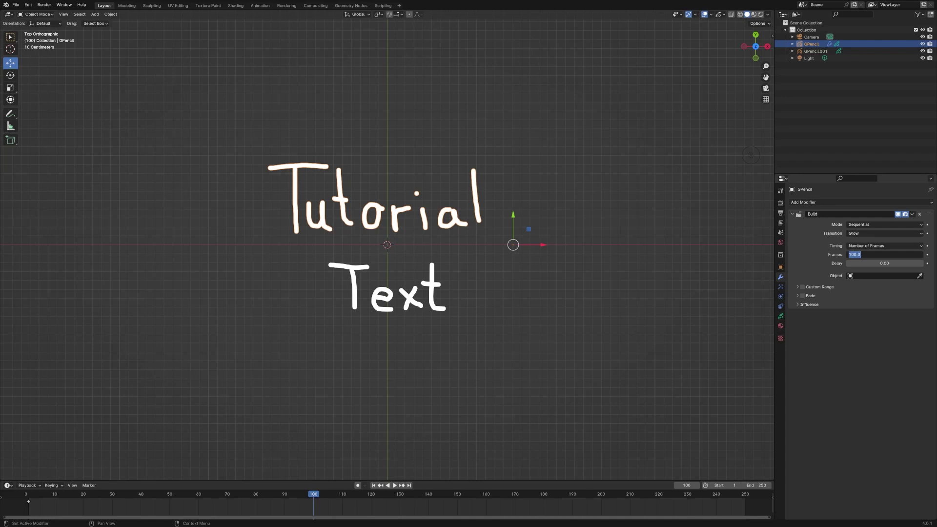
type("48")
key("Return")
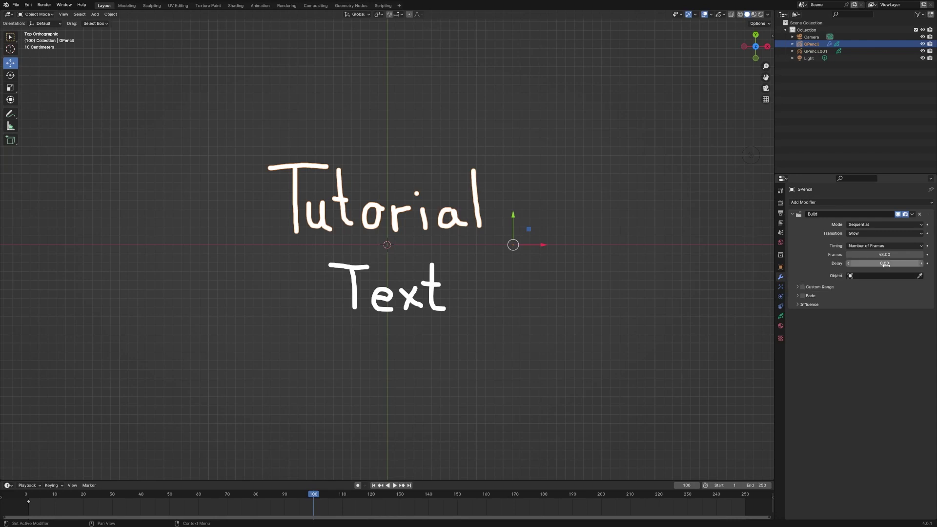
left_click(891, 263)
type("24")
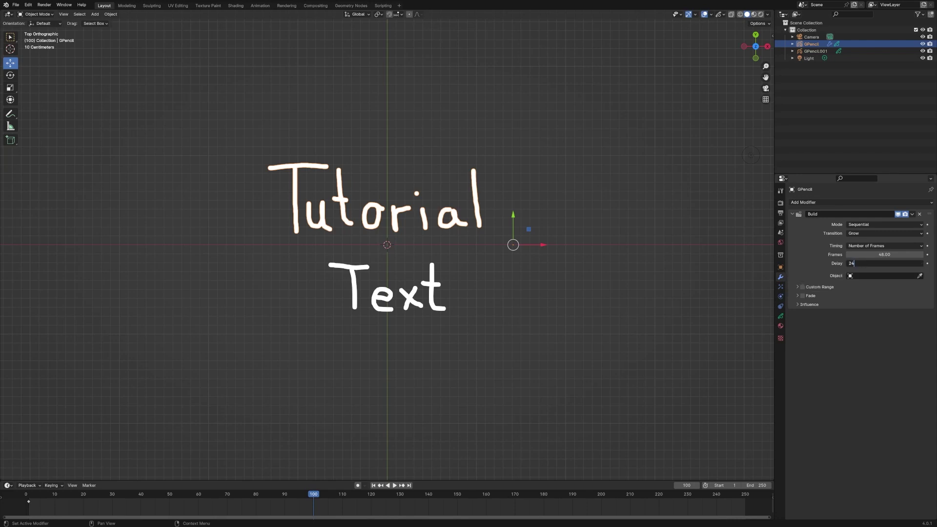
key("Return")
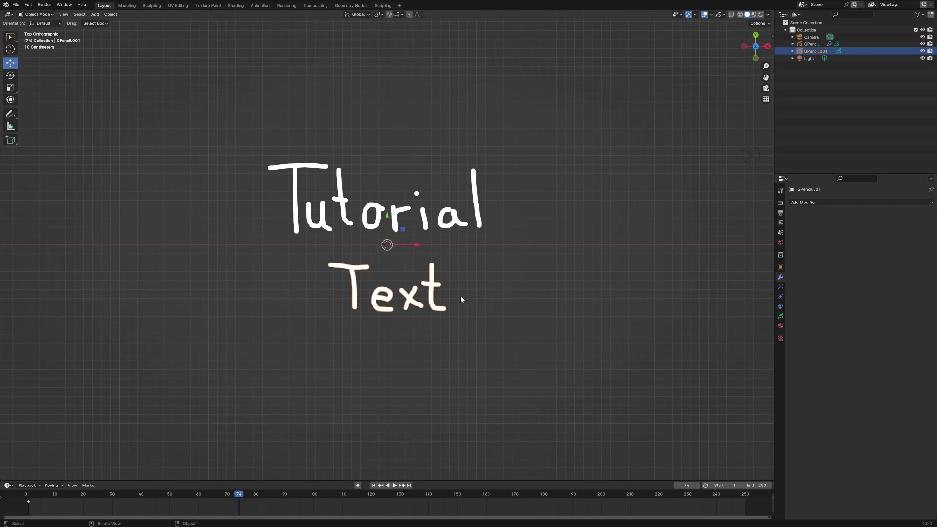
Select the Text stroke object and replay the existing build from frame 1
left_click(502, 284)
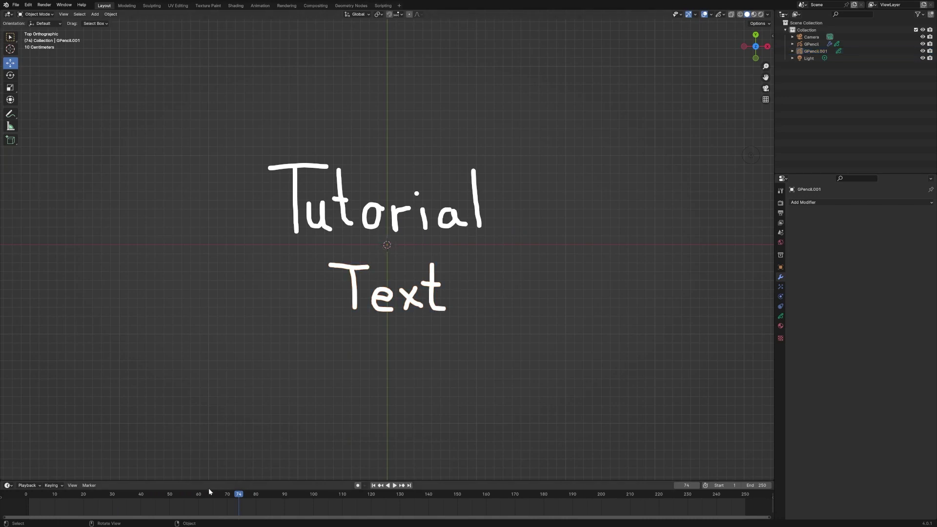
mouse_move(240, 495)
left_mouse_down()
mouse_move(129, 499)
mouse_move(275, 498)
left_mouse_up()
left_click(407, 301)
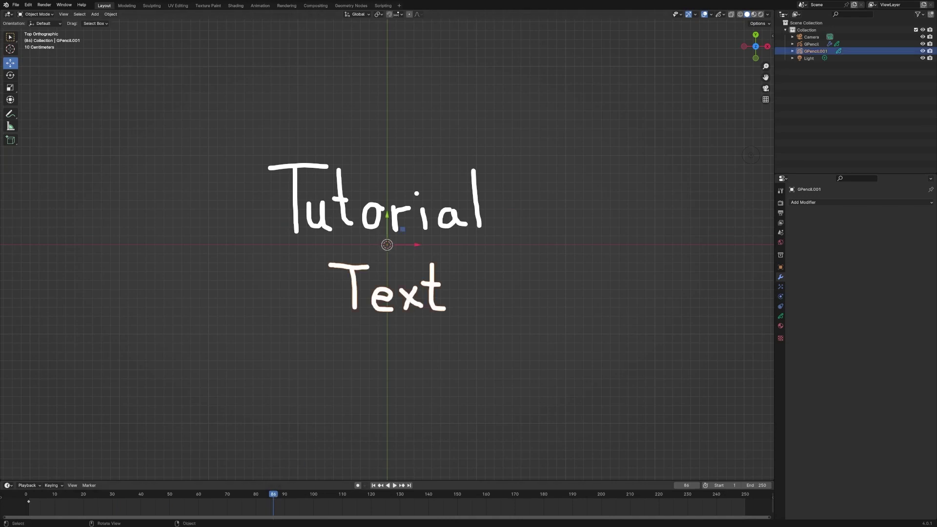
mouse_move(274, 497)
left_mouse_down()
mouse_move(14, 502)
mouse_move(28, 507)
left_mouse_up()
key("space")
key("space")
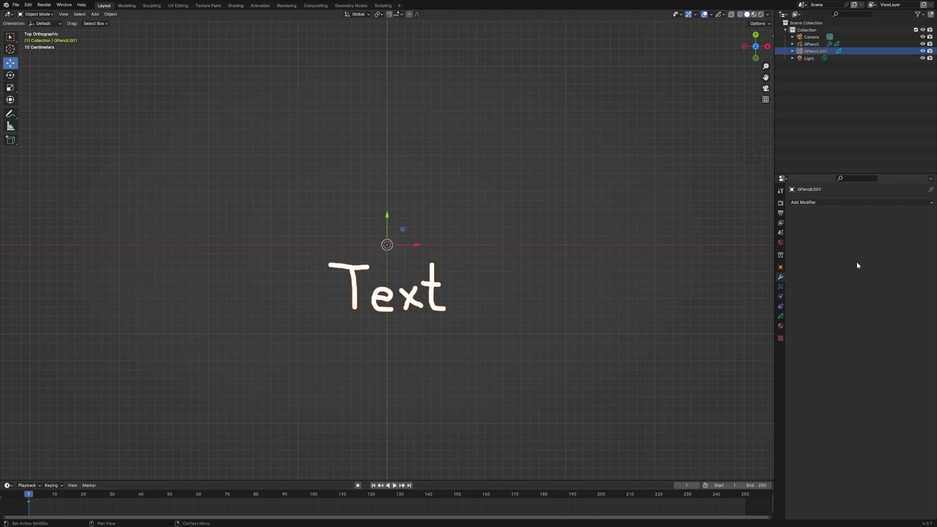
Add a 24-frame Build modifier to the Text strokes and play back both builds
left_click(841, 202)
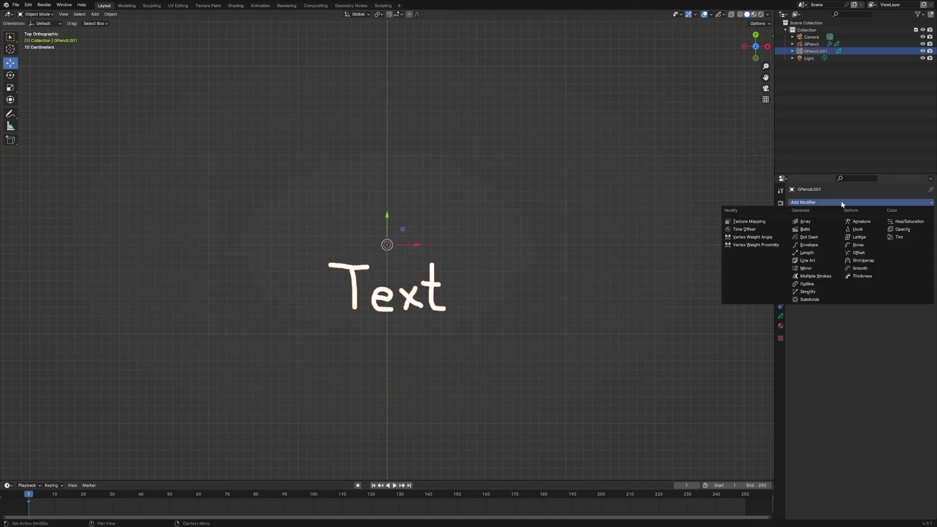
left_click(810, 229)
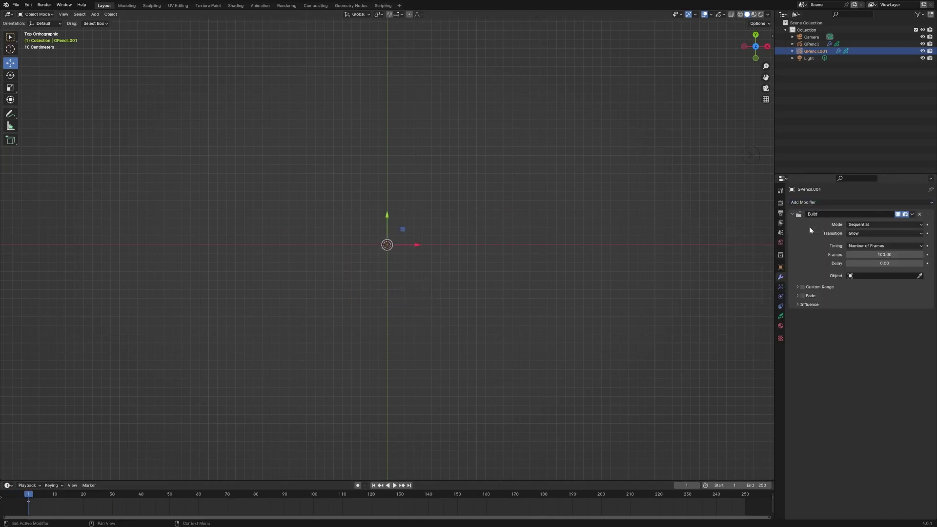
left_click(884, 254)
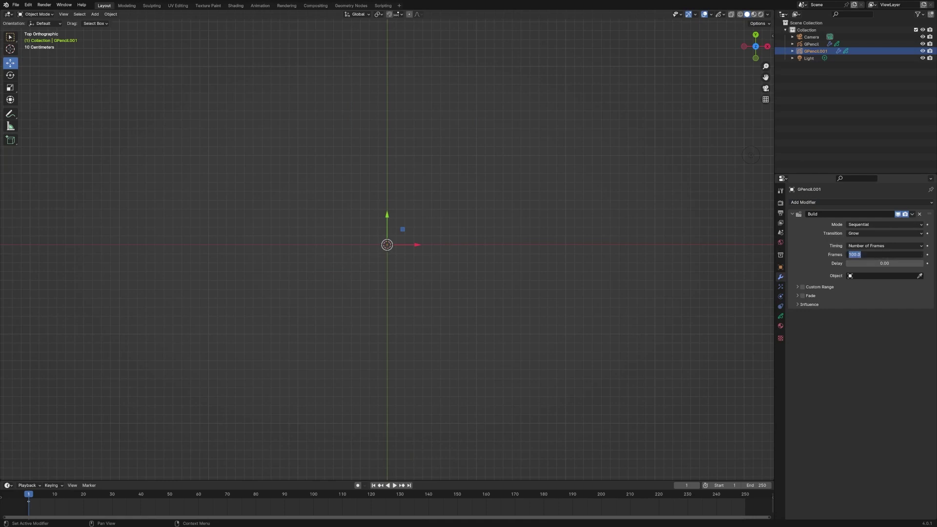
type("24")
key("Return")
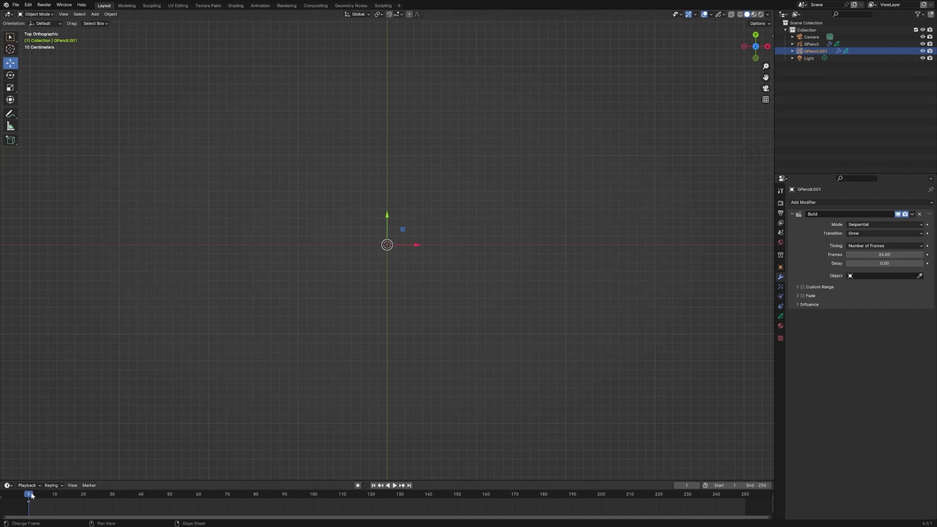
key("space")
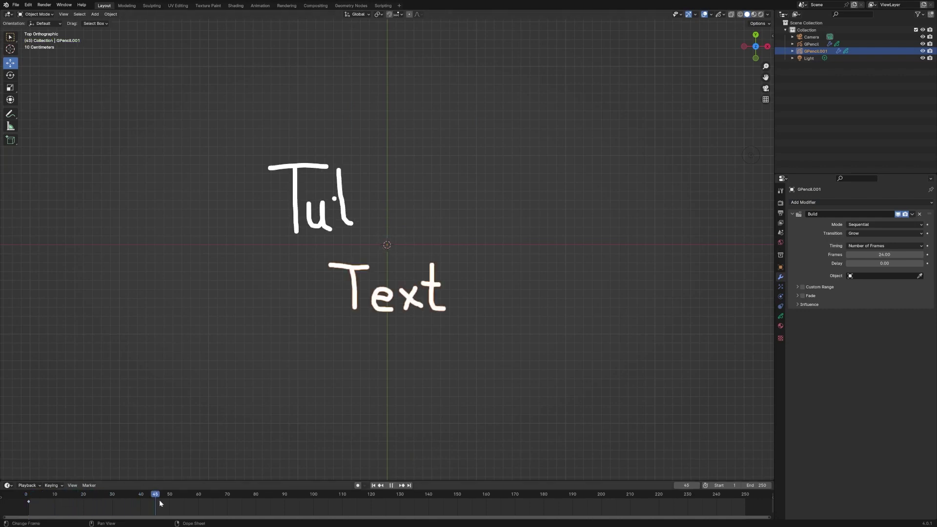
left_click_drag(159, 500, 256, 502)
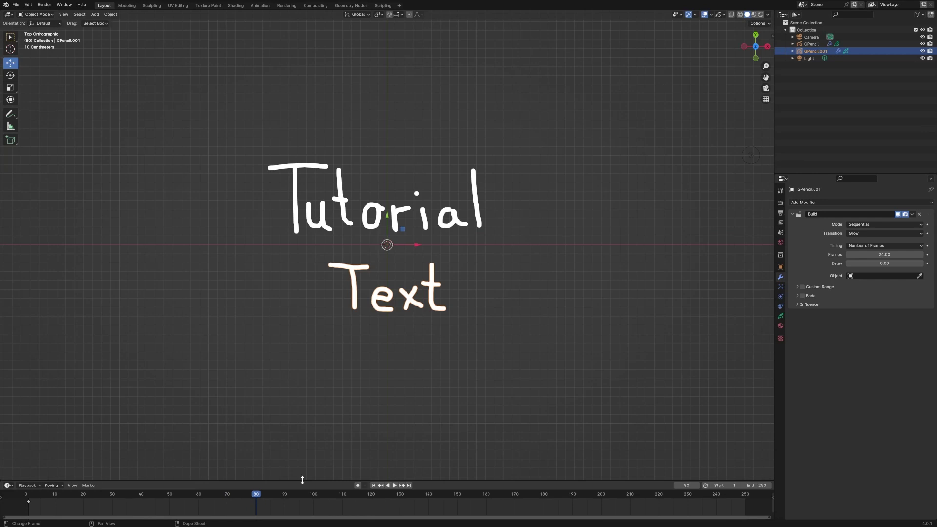
Set the Text Build modifier's delay to 80 frames and replay from the start
left_click(886, 264)
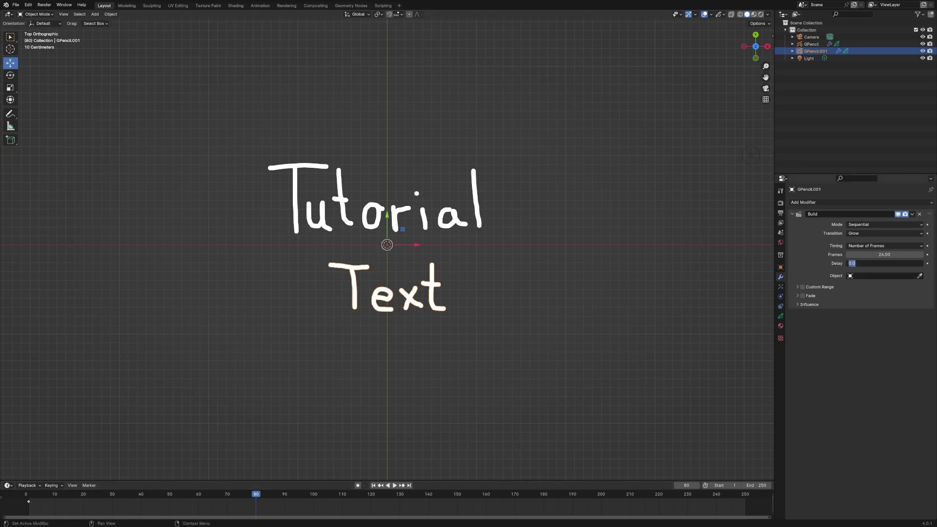
key("Return")
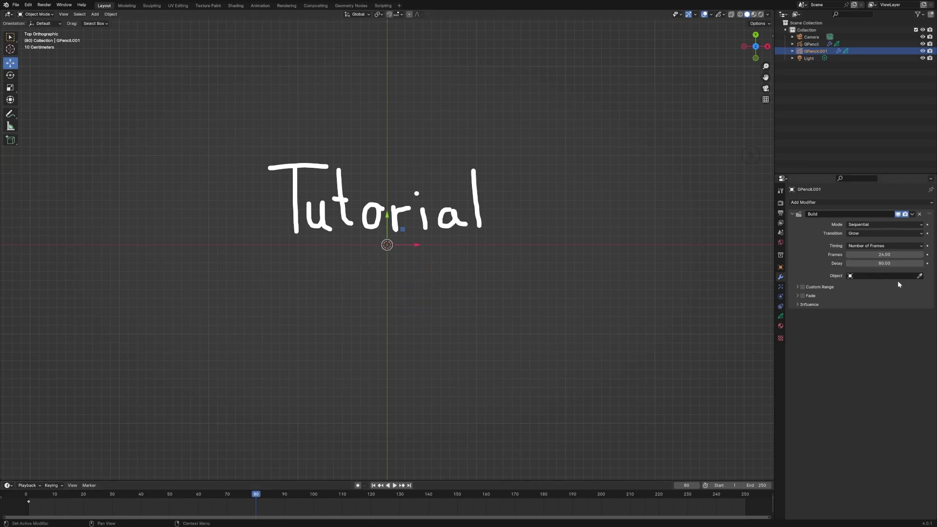
left_click_drag(261, 495, 28, 511)
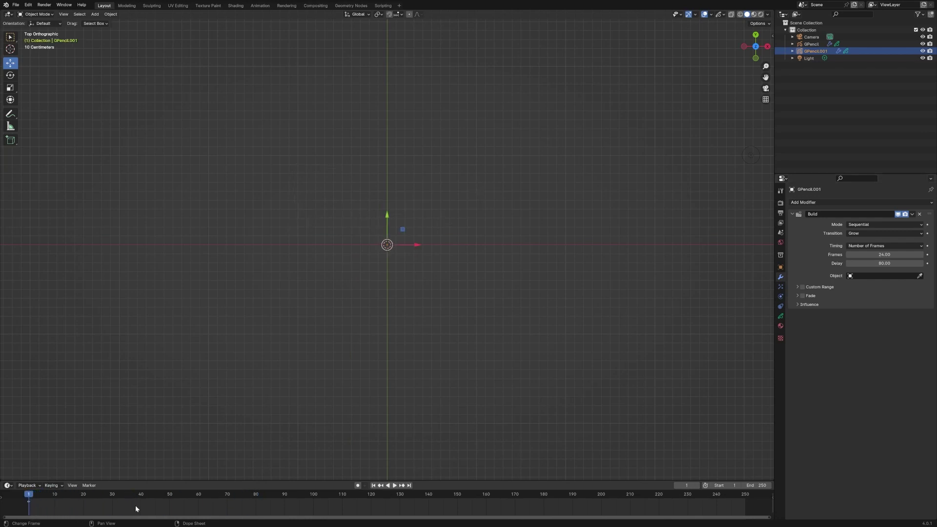
left_click(395, 486)
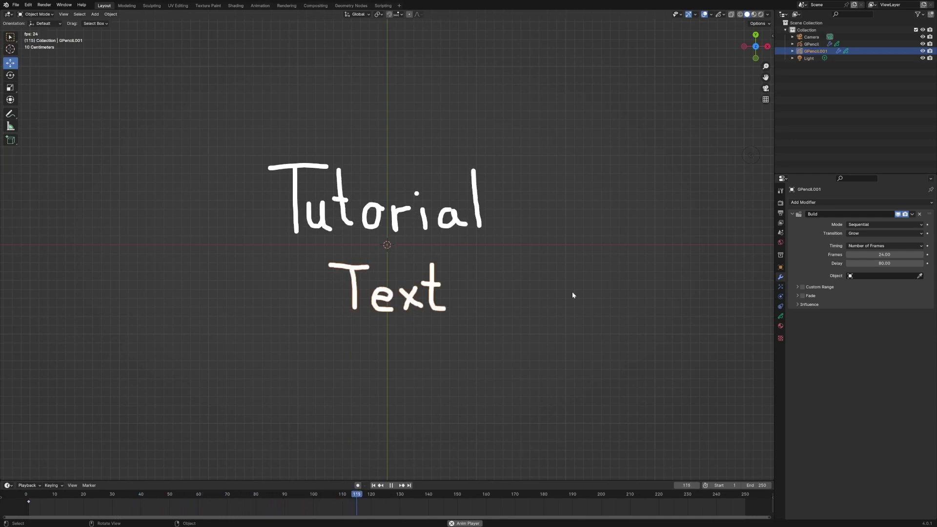
Scrub back through frames around 138 and earlier to check the Tutorial and Text builds
key("space")
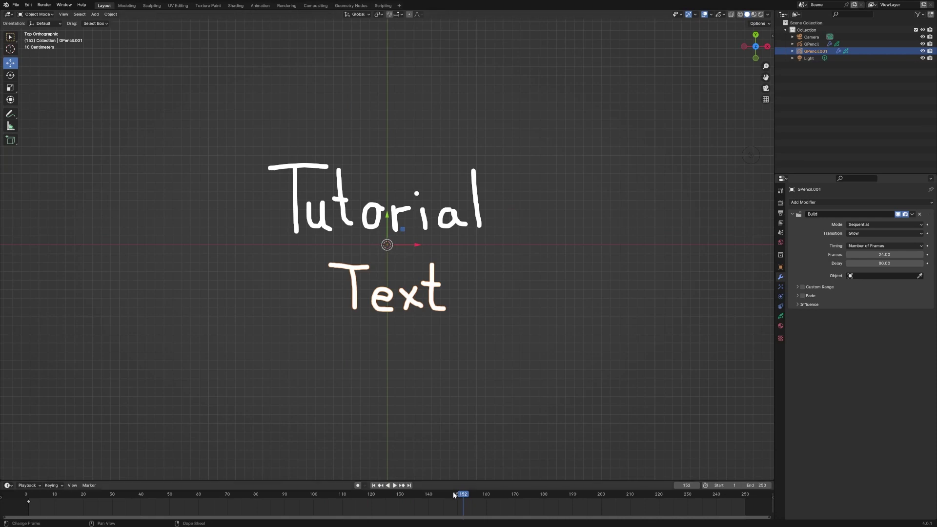
key("space")
left_click_drag(463, 495, 406, 498)
left_click_drag(335, 497, 100, 481)
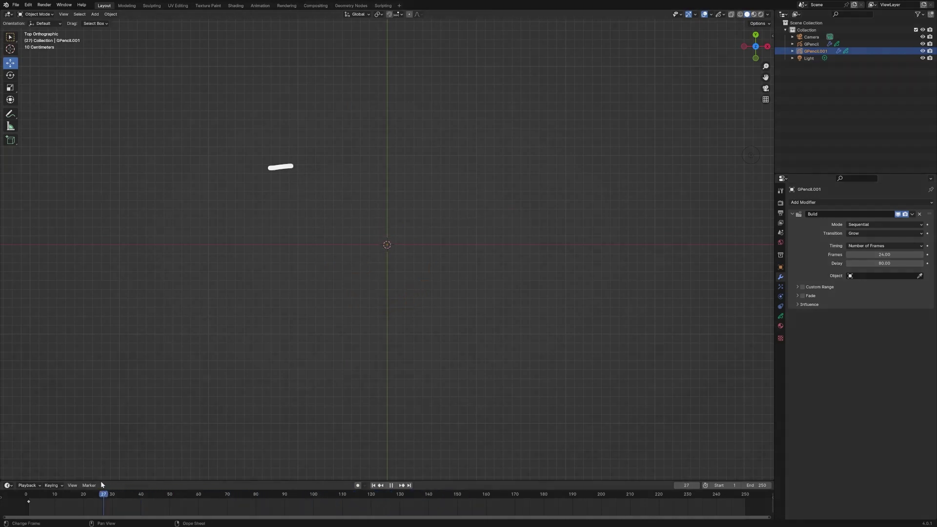